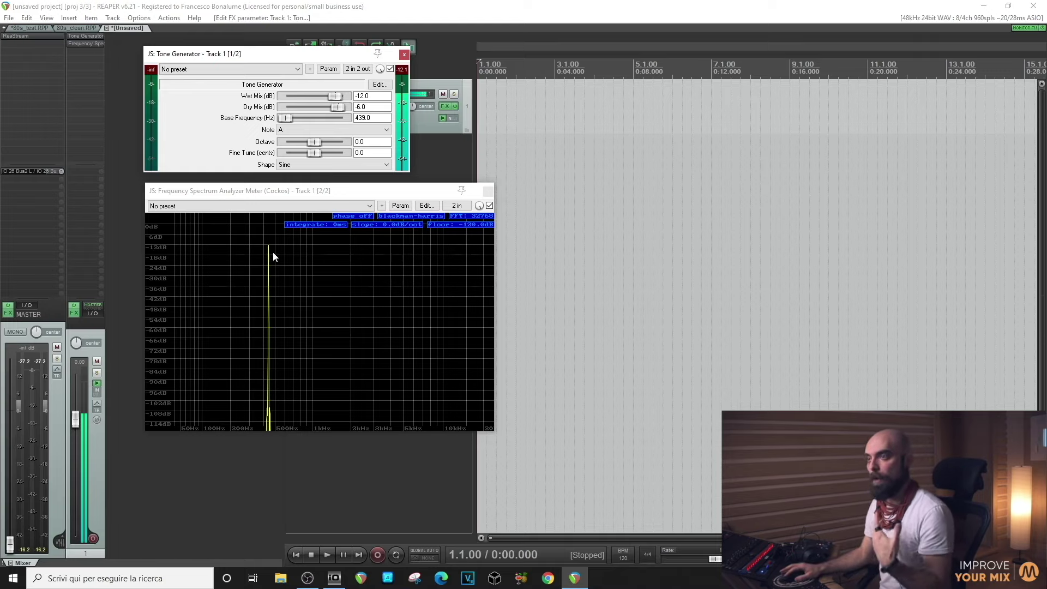
Step: Insert the Waves NLS Channel Stereo plugin on Track 1, placed before the Frequency Spectrum Analyzer, with both plugin windows in view
double_click(90, 54)
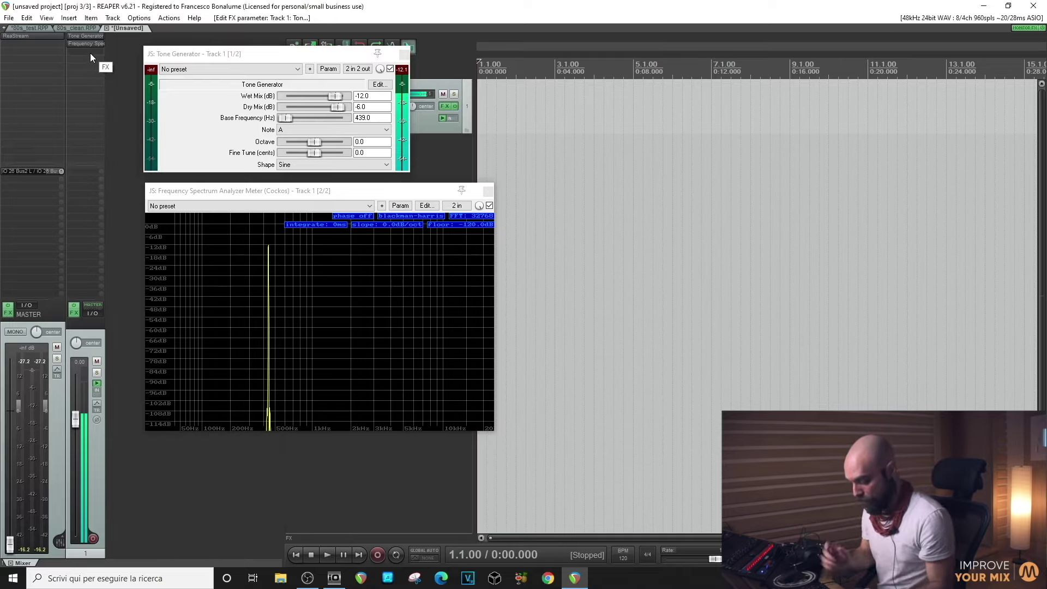
text(nls)
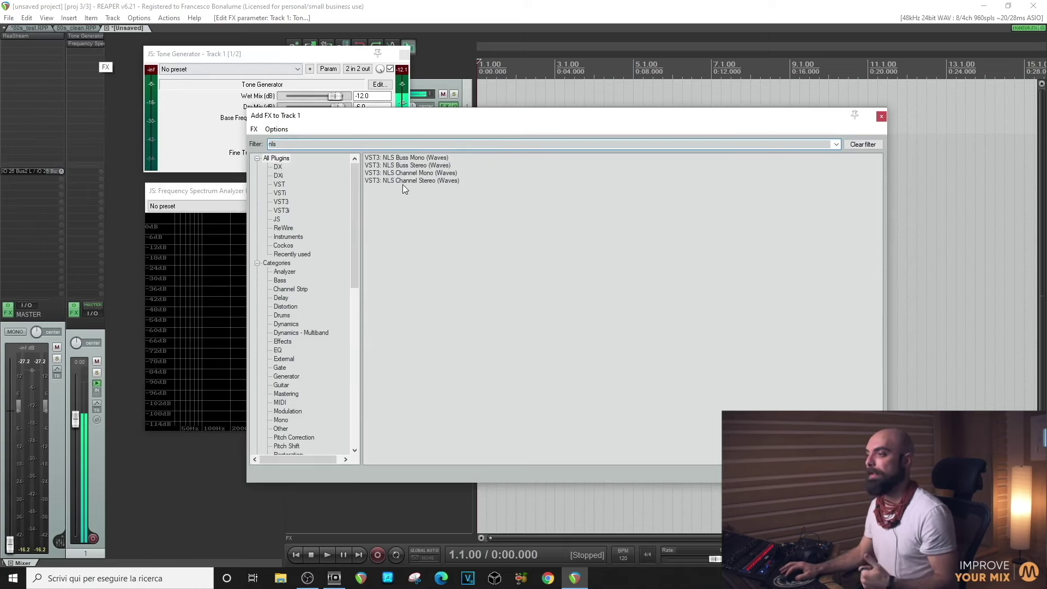
double_click(401, 181)
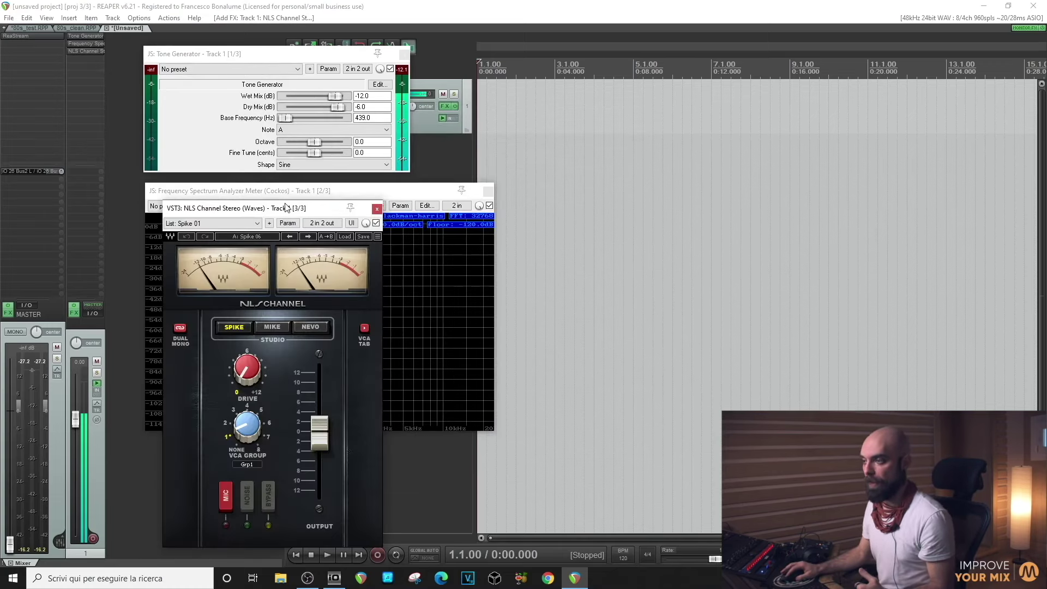
drag(278, 209, 545, 138)
drag(80, 43, 82, 61)
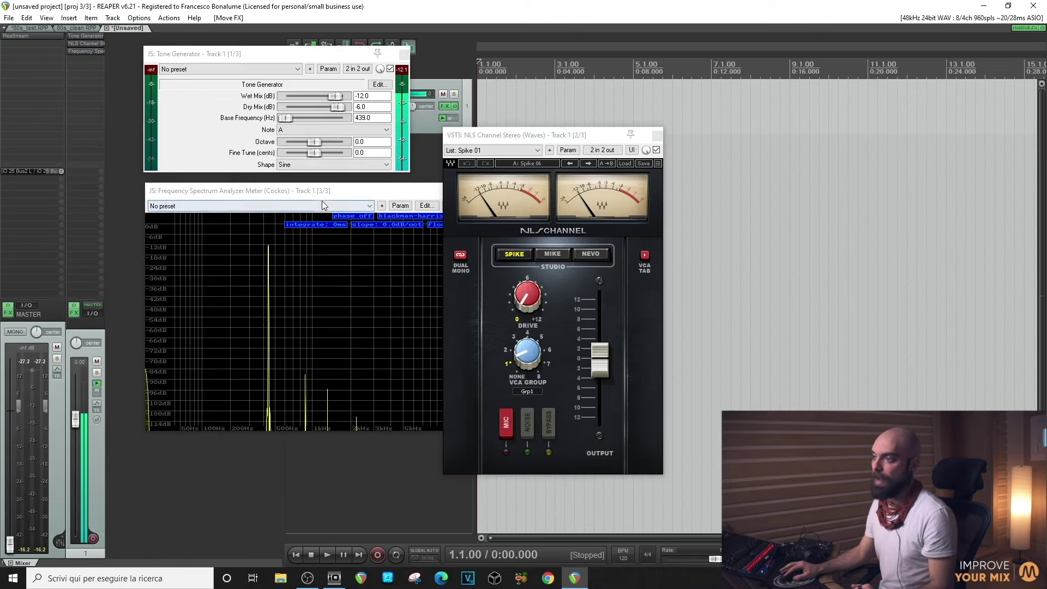
drag(321, 192, 267, 186)
Step: Try the NLS Channel Drive at 6 with the master fader raised to -6.02 dB, and restore both controls
drag(513, 310, 526, 302)
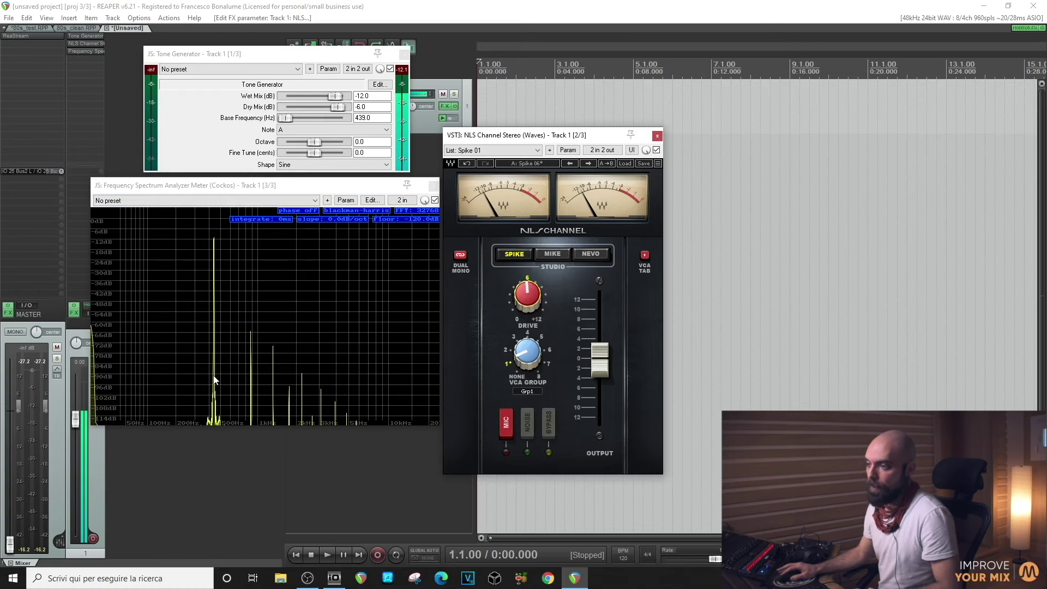
drag(10, 543, 12, 432)
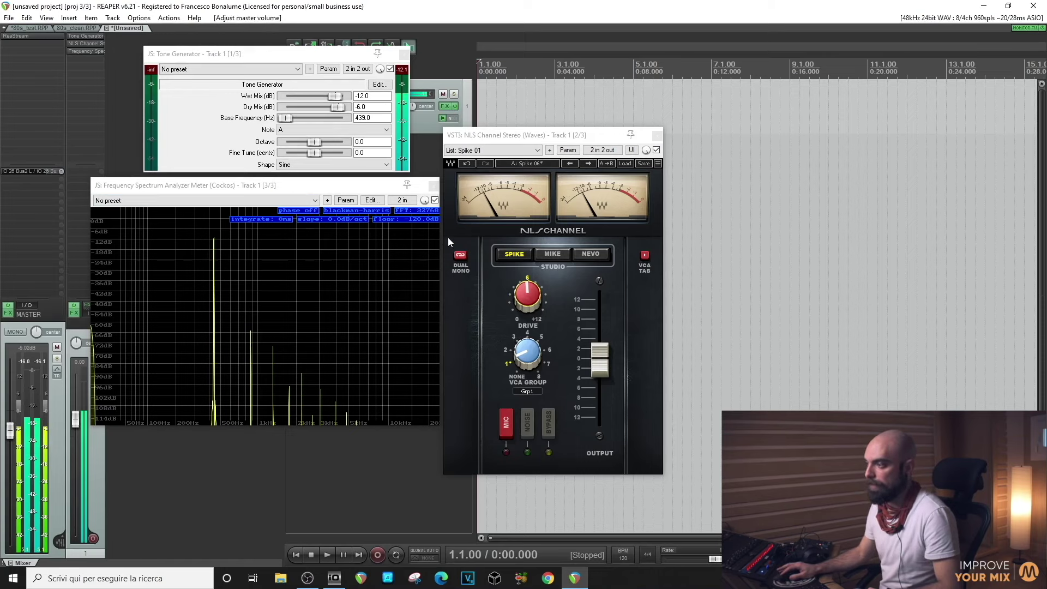
drag(525, 294, 525, 279)
key(ctrl+z)
key(ctrl+z)
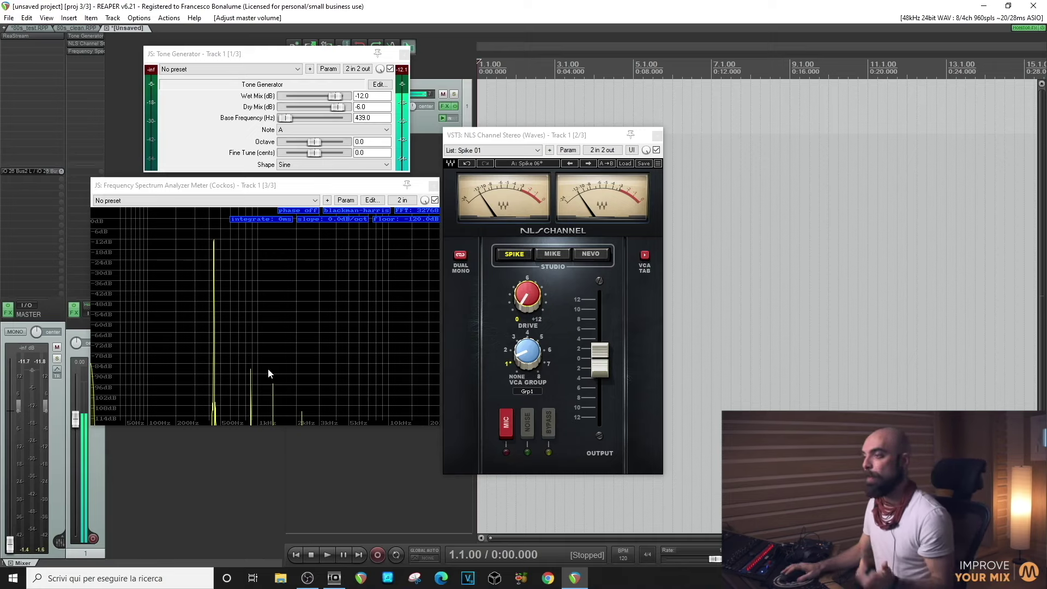
Step: Reposition the analyzer window and sweep the NLS Channel Drive up and back to 0 to compare the added harmonics
click(218, 188)
drag(218, 190, 265, 206)
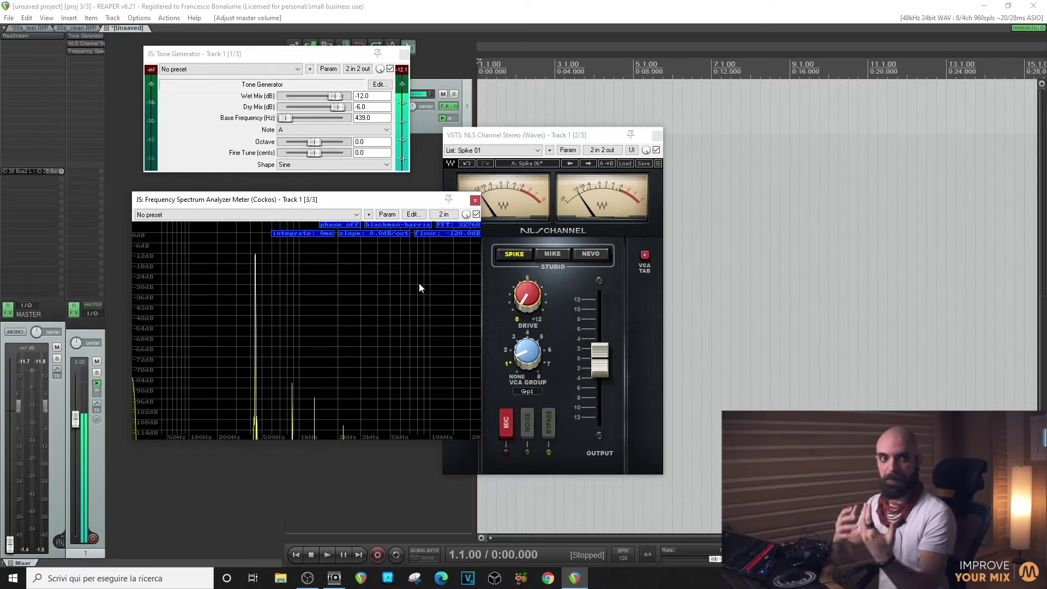
click(524, 302)
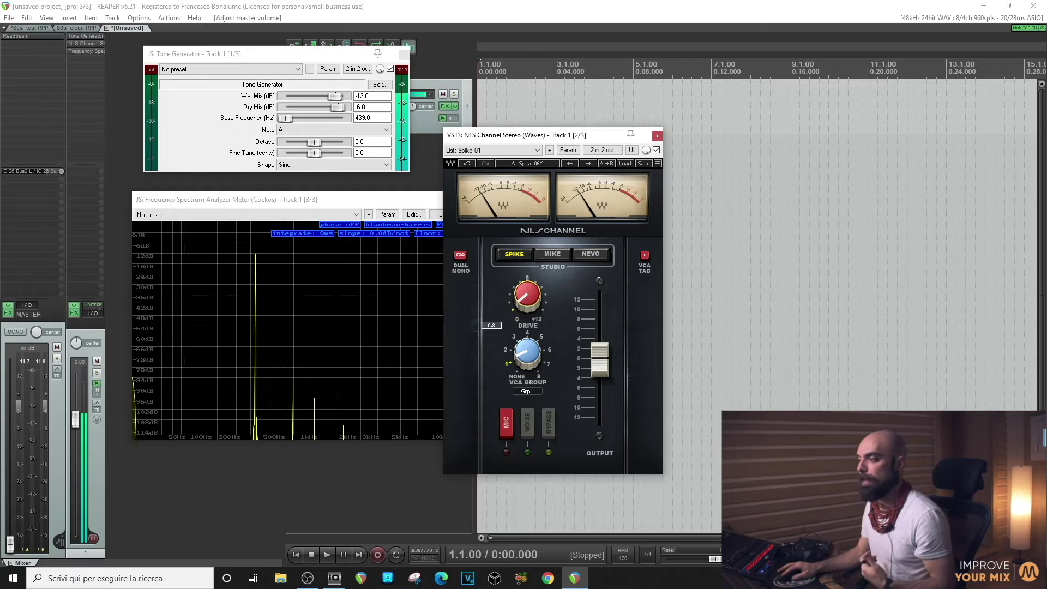
drag(523, 302, 457, 311)
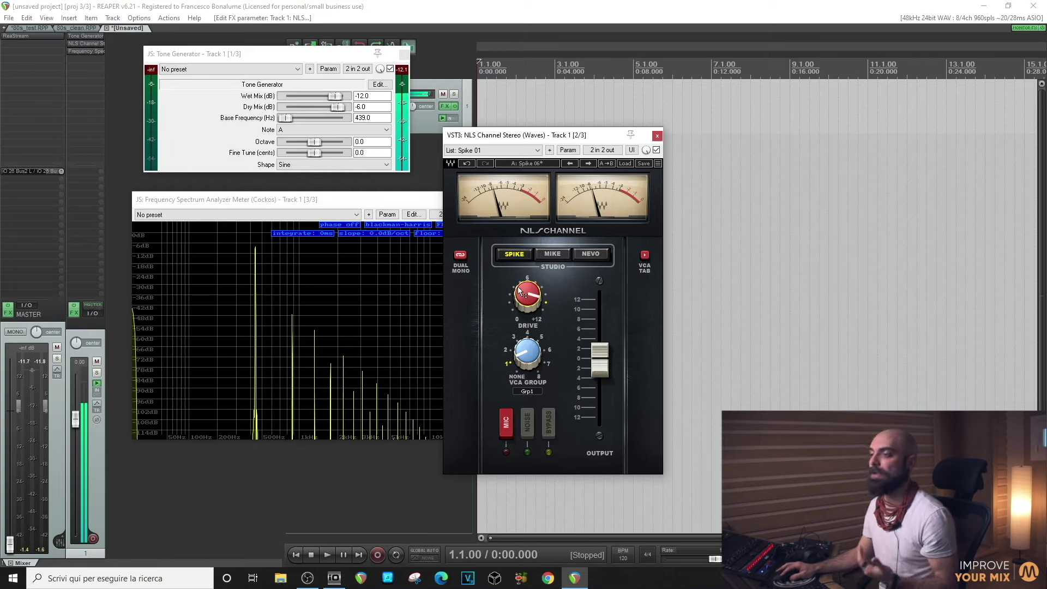
drag(520, 292, 527, 294)
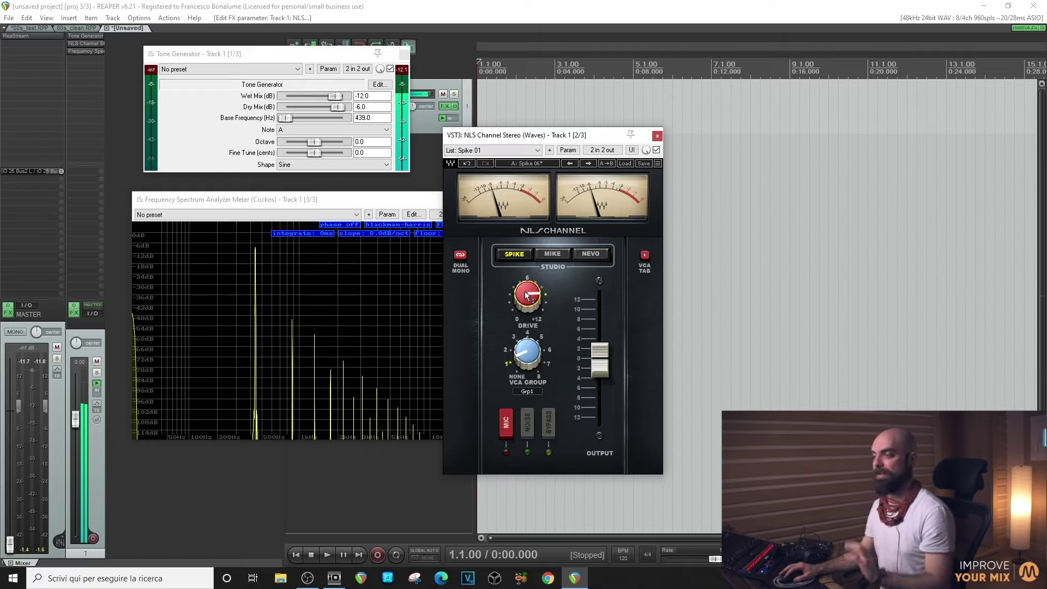
drag(527, 295, 486, 266)
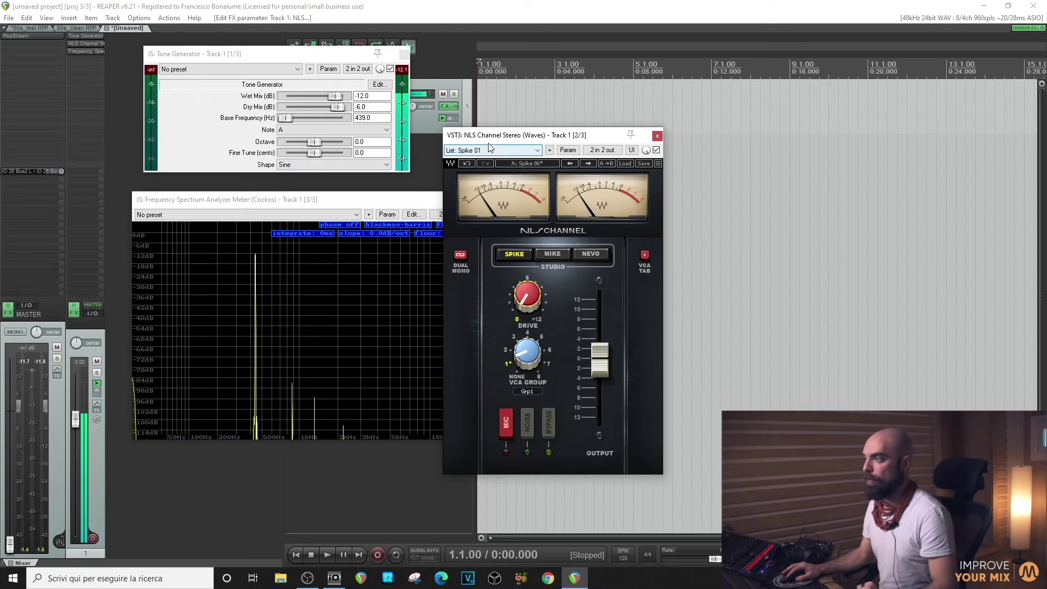
Step: Try a low NLS Channel Drive of about 1.5 and reset it to 0
drag(494, 134, 500, 112)
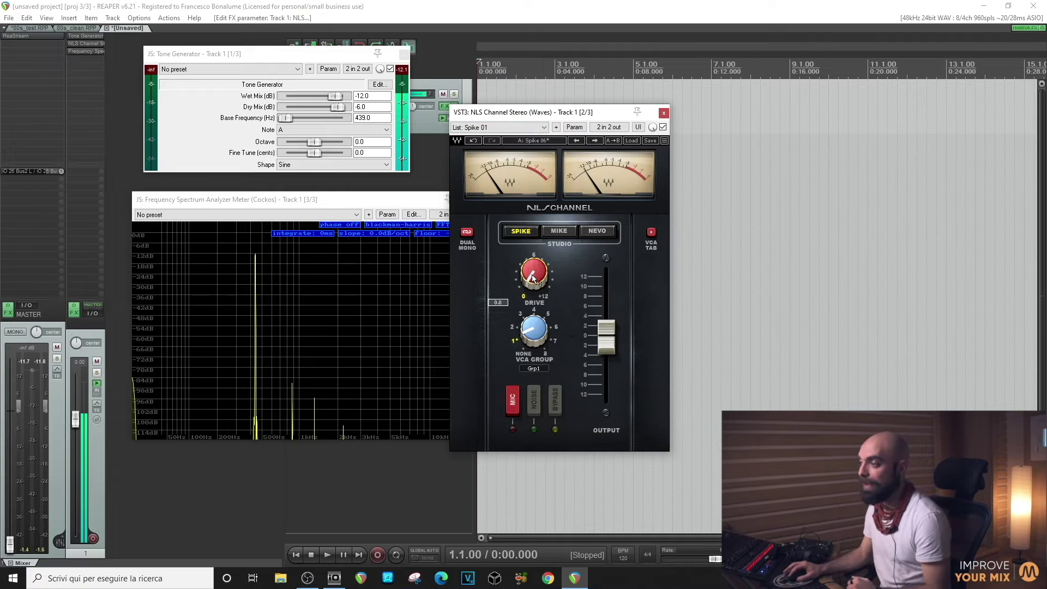
drag(532, 274, 531, 262)
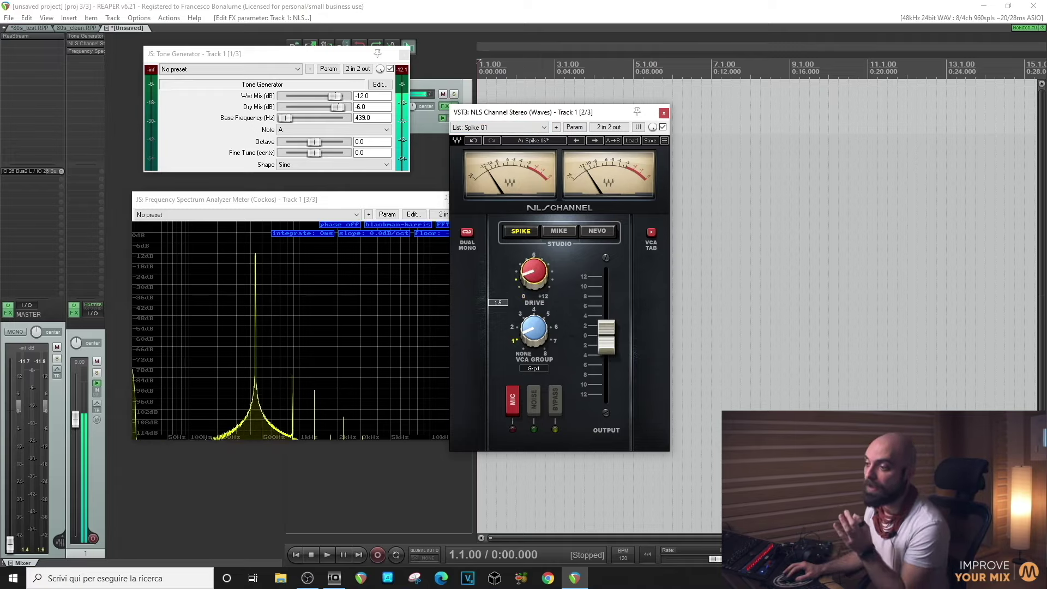
alt+click(529, 283)
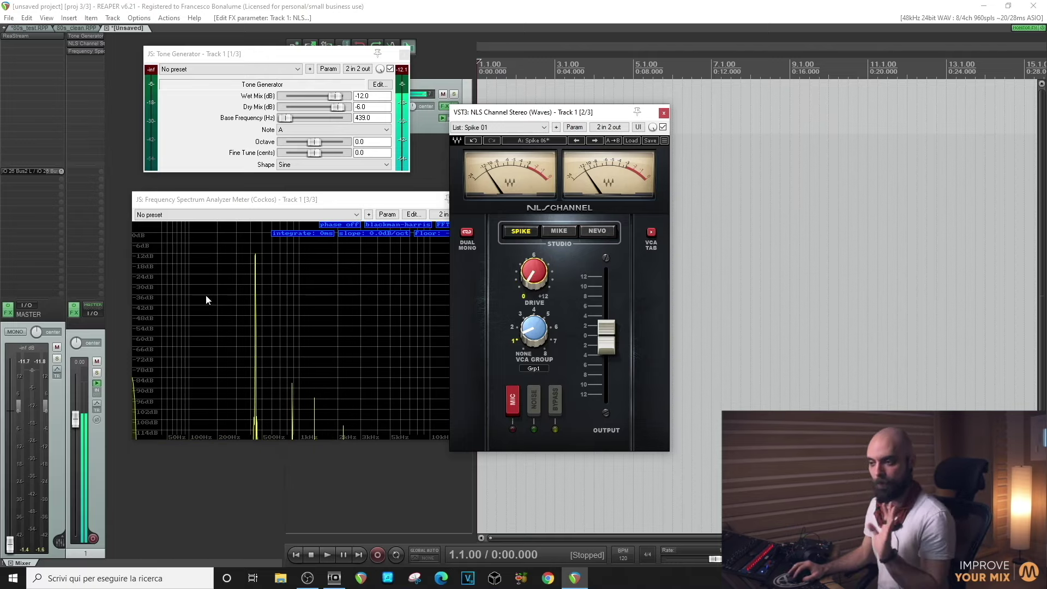
Step: Lower Track 1's volume to -13.8 dB and push the NLS Channel to +12 Drive with its output fader at maximum
drag(73, 431, 80, 460)
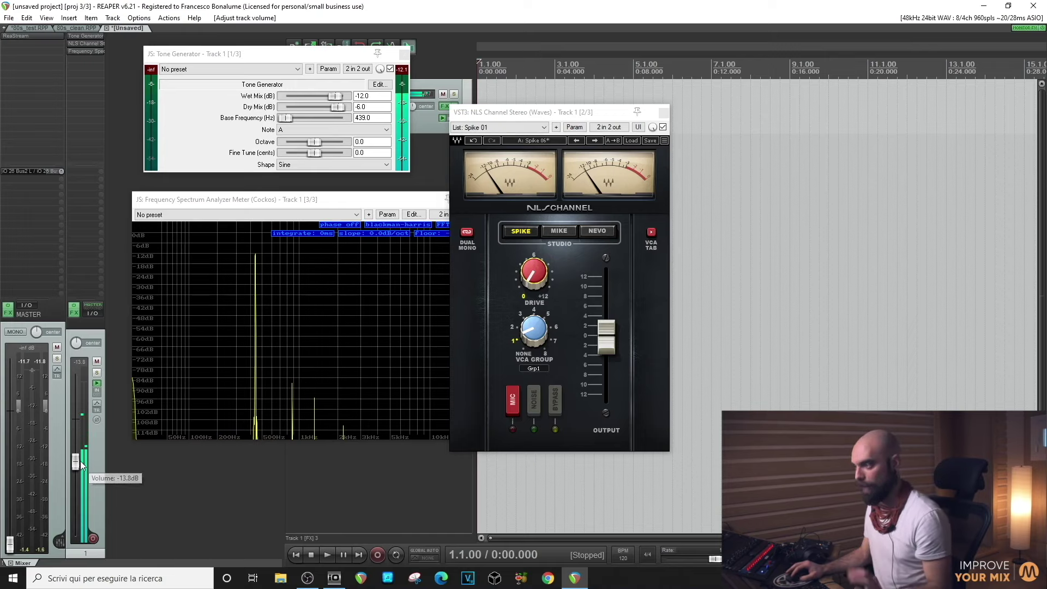
drag(536, 283, 536, 246)
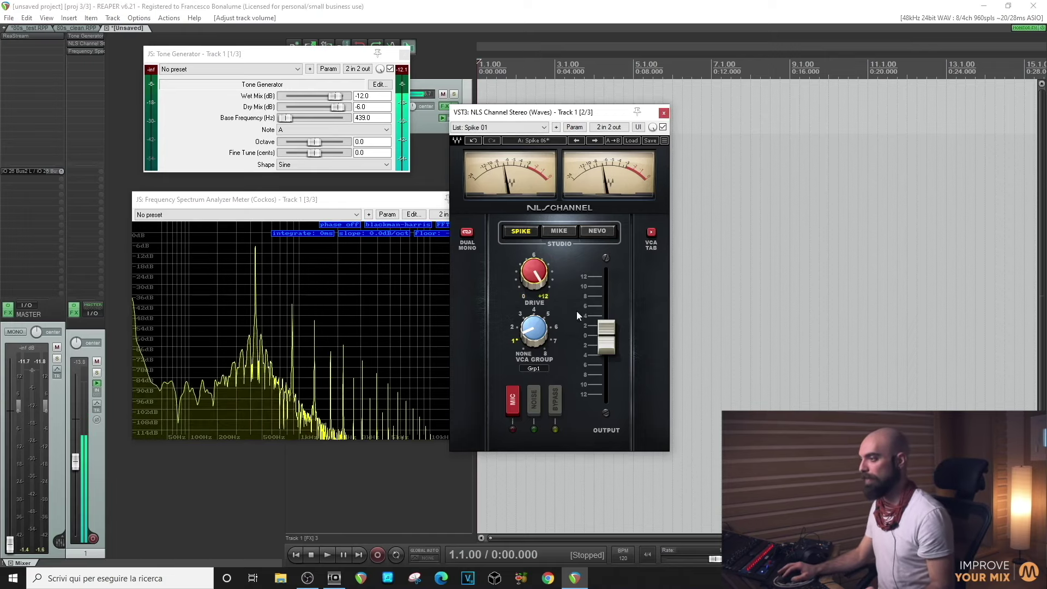
drag(606, 335, 610, 282)
click(511, 403)
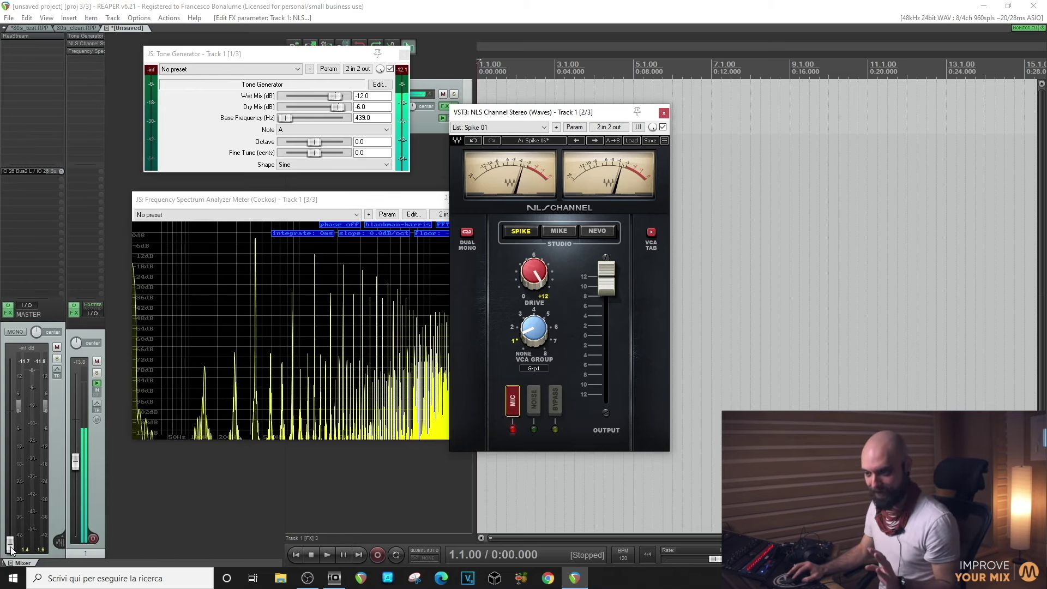
mouse_move(10, 548)
mouse_down()
mouse_move(10, 447)
mouse_move(10, 544)
mouse_up()
Step: Insert ReaEQ on Track 1 and move it ahead of the NLS Channel in the FX chain
click(83, 62)
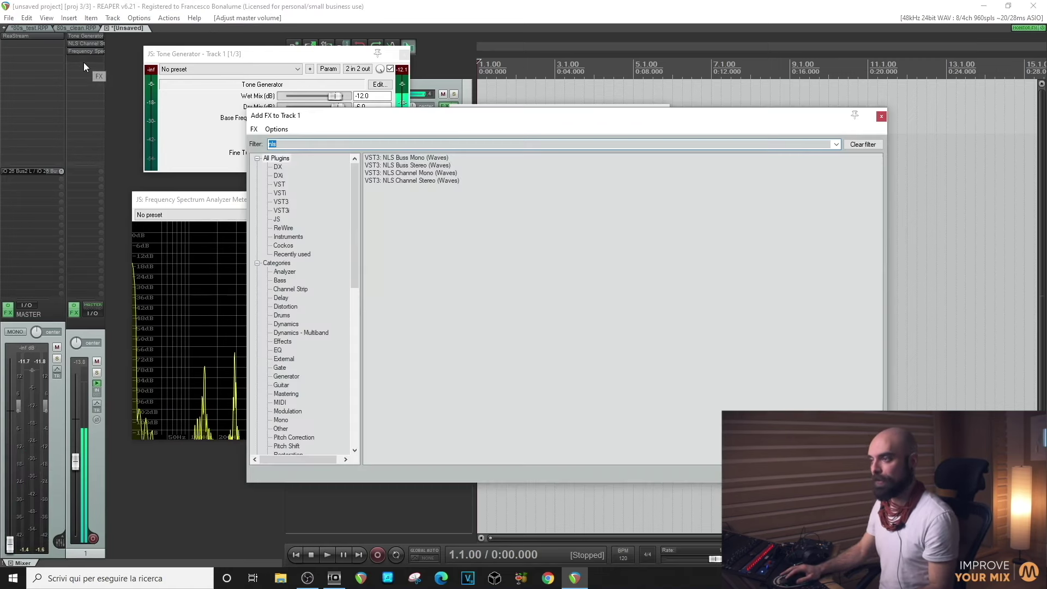
text(reaeq)
double_click(384, 160)
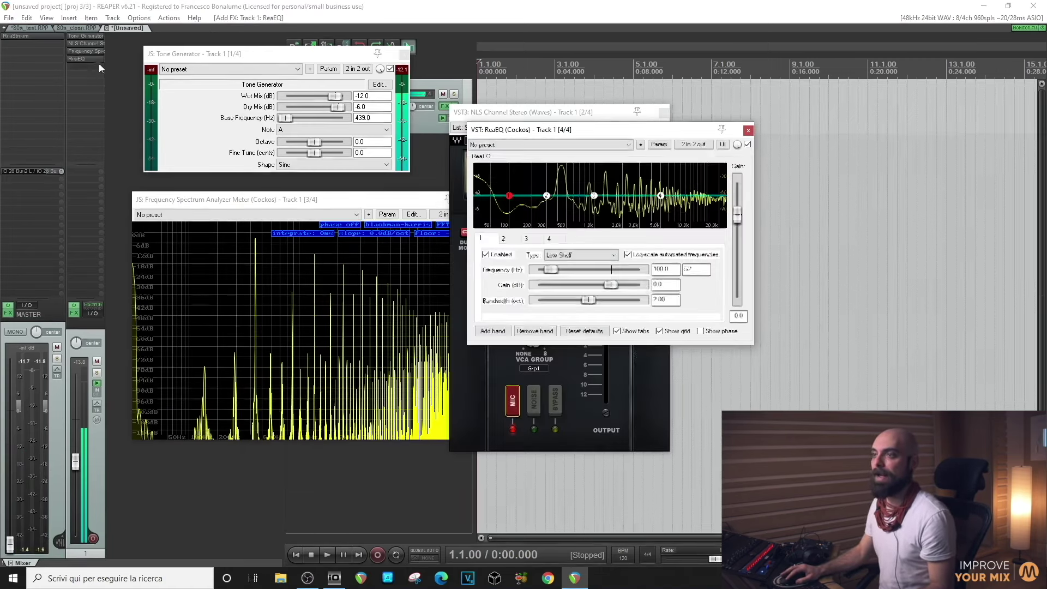
drag(77, 43, 76, 43)
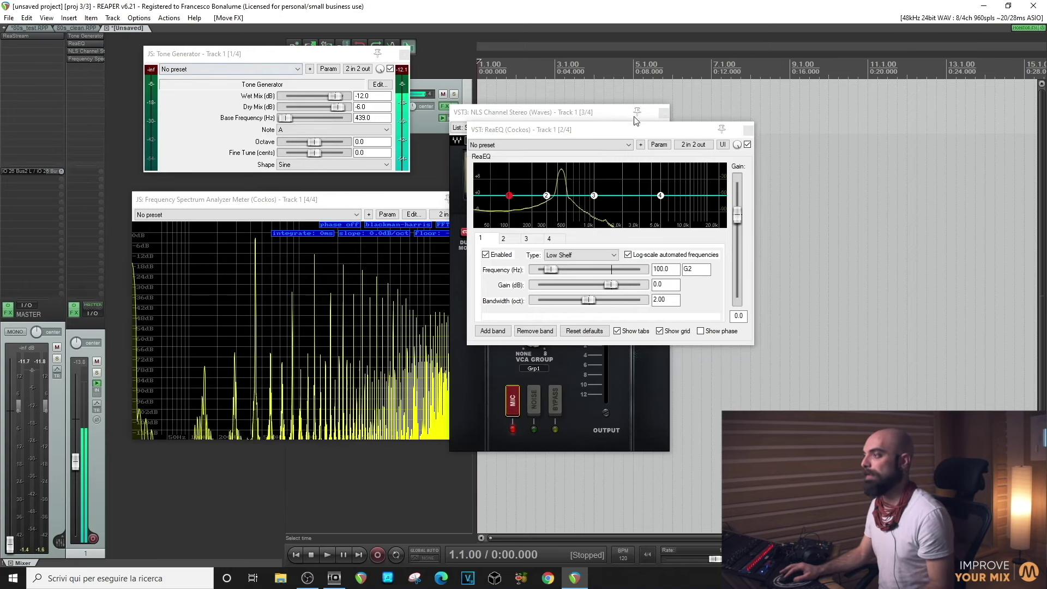
Step: Place the ReaEQ window beside the spectrum analyzer and lower ReaEQ's overall gain to -30.1 dB
drag(627, 131, 229, 184)
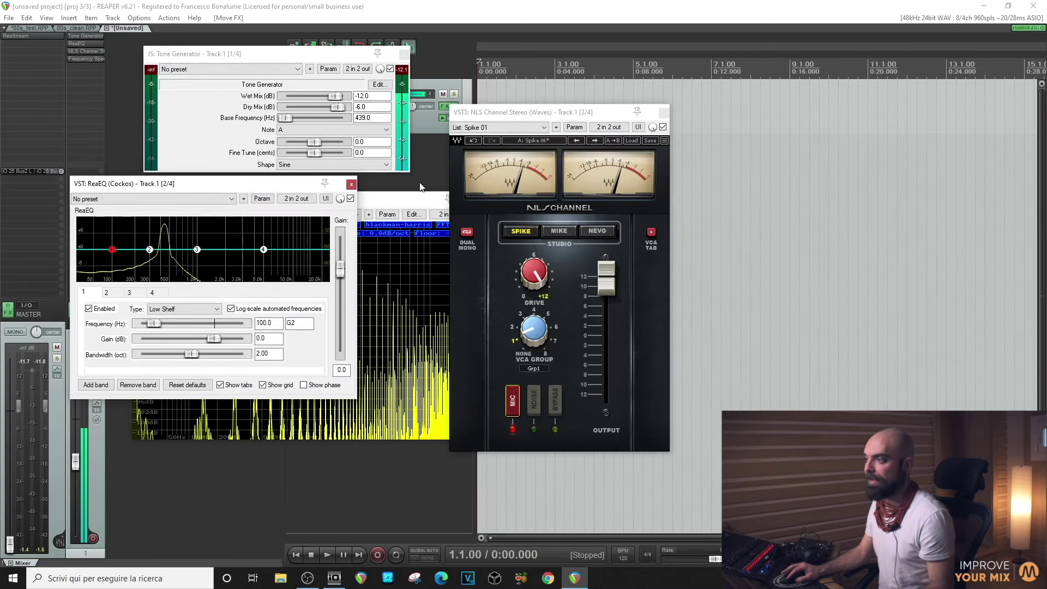
drag(414, 196, 562, 168)
drag(247, 187, 203, 194)
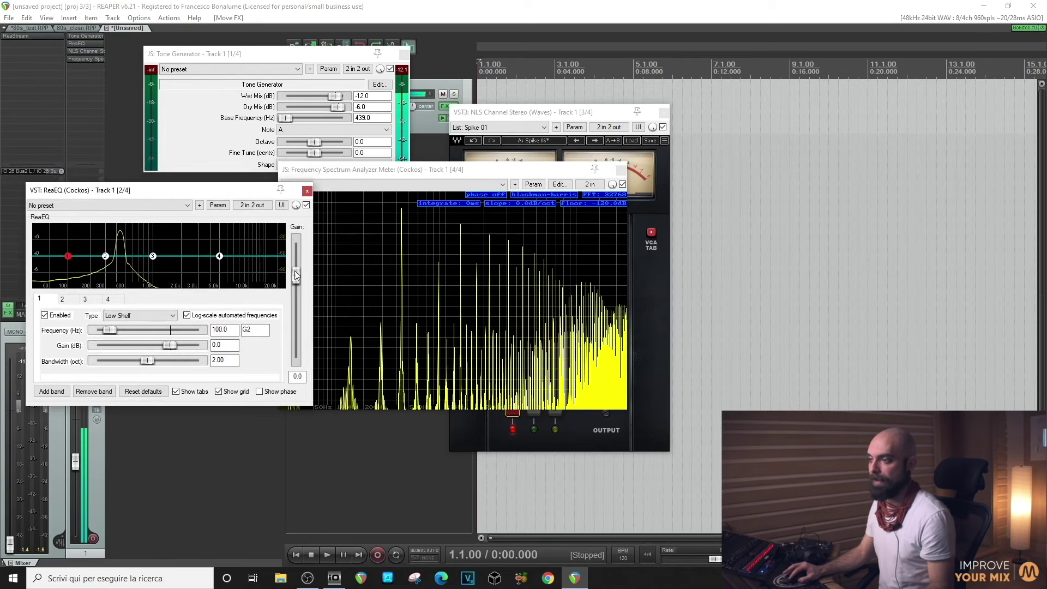
drag(294, 285, 296, 334)
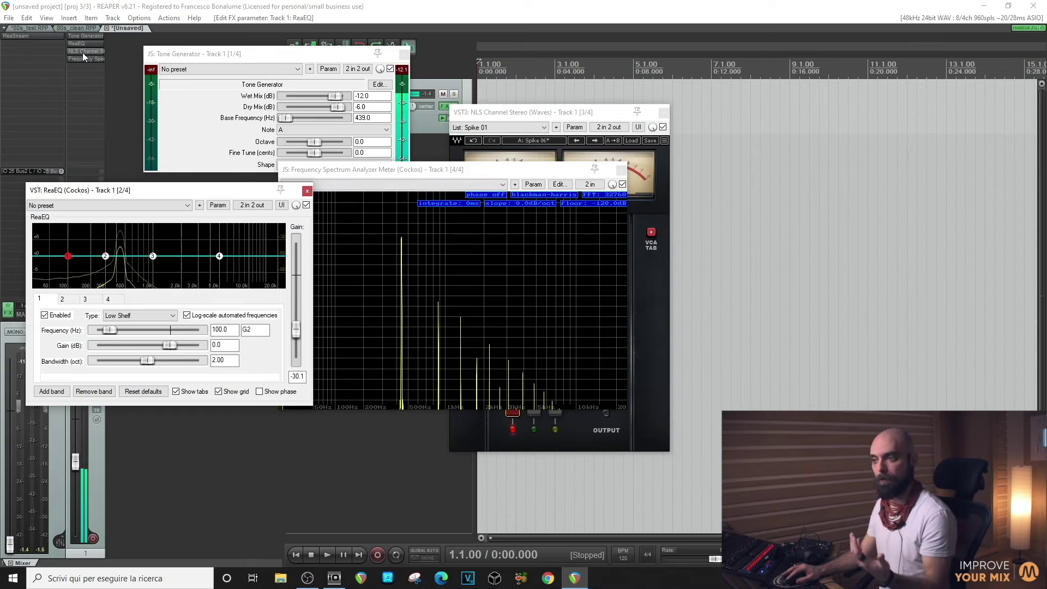
Step: Arrange the ReaEQ and NLS Channel windows side by side and set ReaEQ's overall gain to -28.7 dB
drag(518, 112, 370, 60)
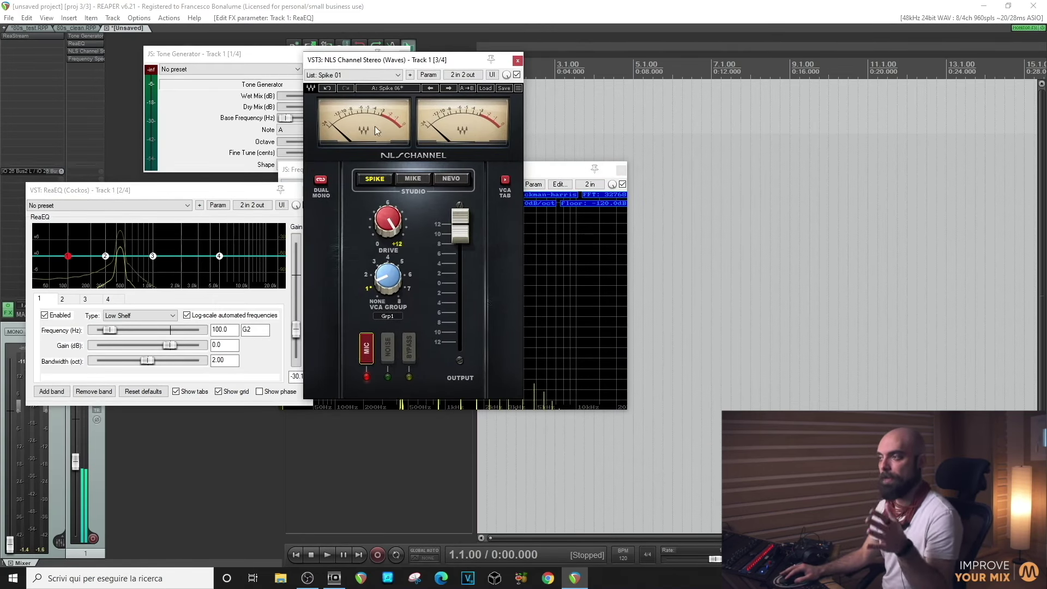
drag(406, 65, 432, 69)
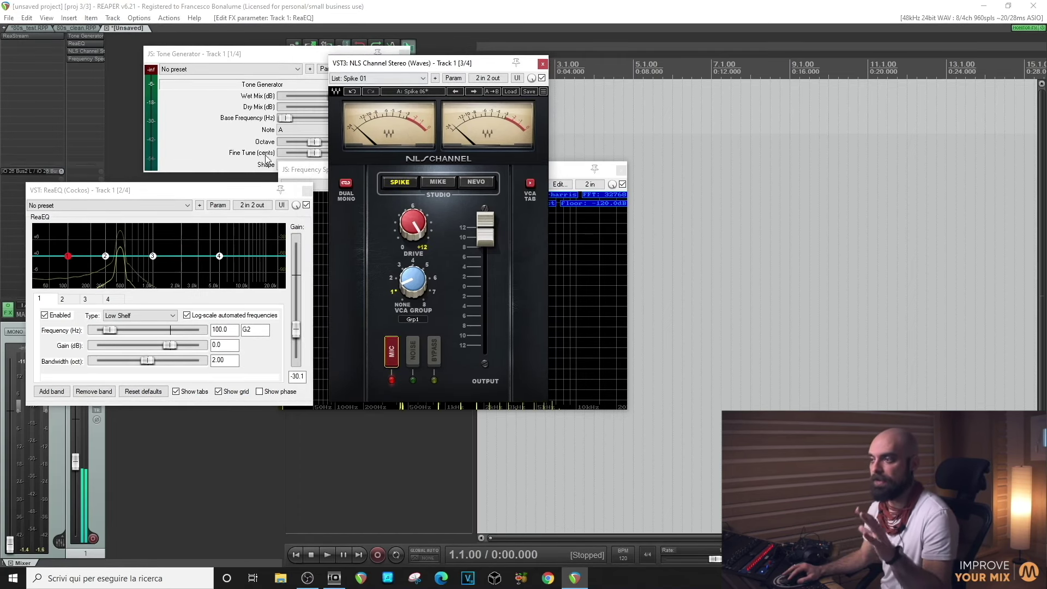
drag(225, 195, 299, 189)
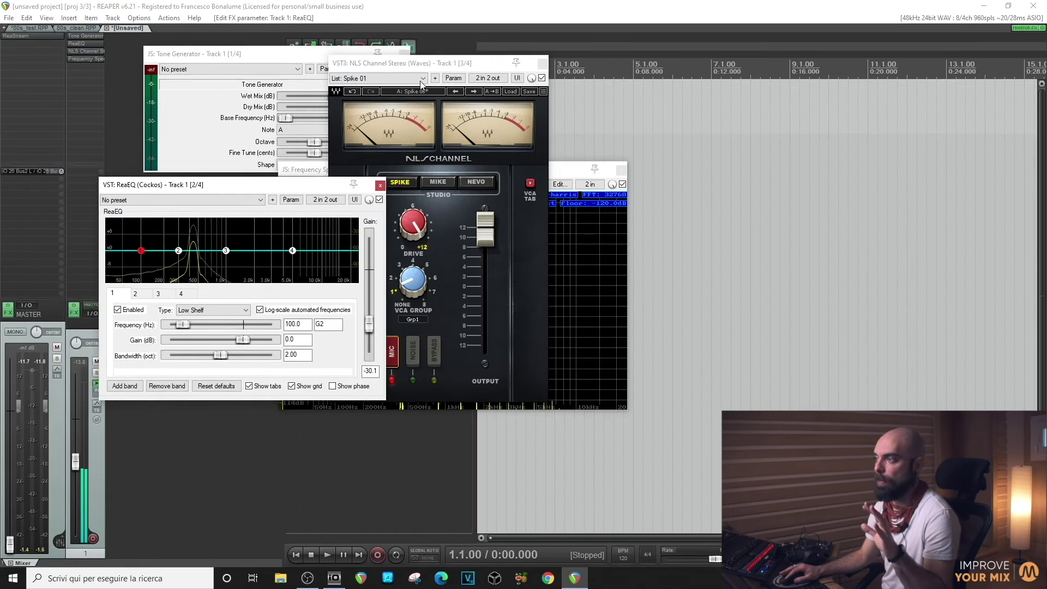
drag(426, 66, 482, 65)
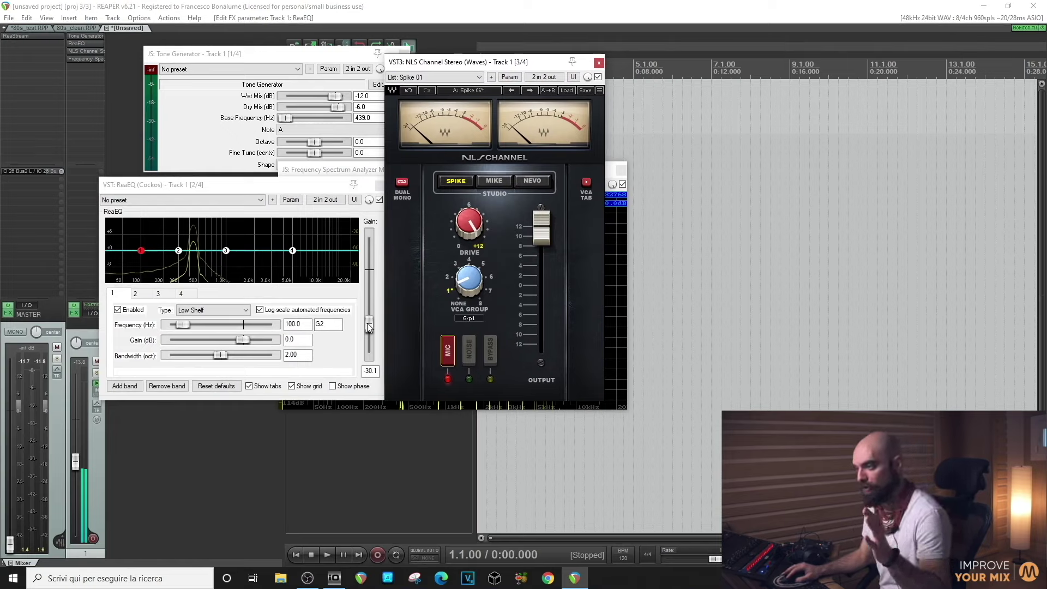
mouse_move(367, 323)
mouse_down()
mouse_move(372, 301)
mouse_move(371, 319)
mouse_up()
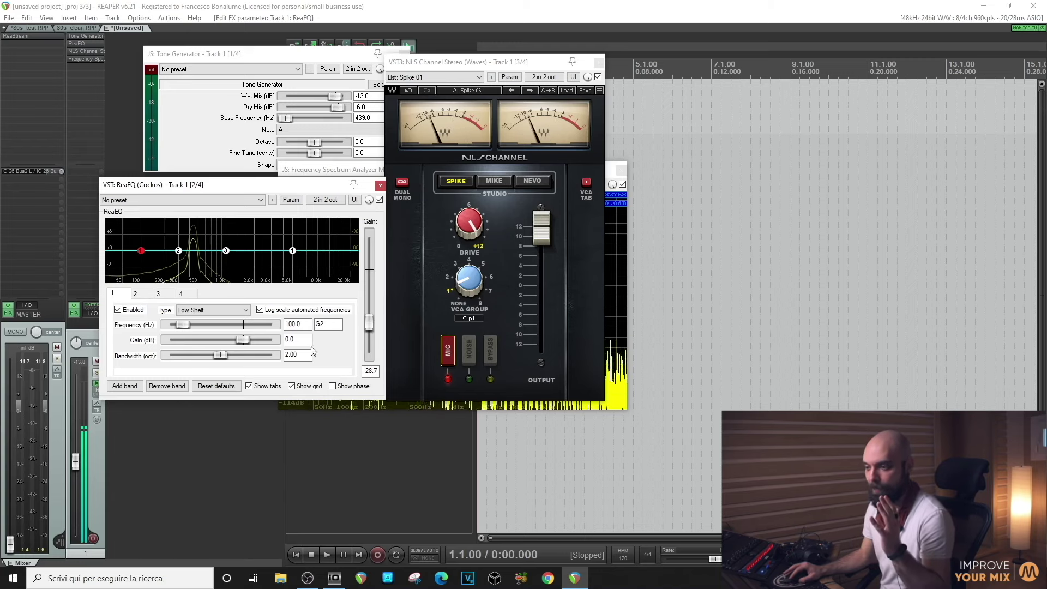
Step: Reset Track 1's volume to 0.00 dB and lower ReaEQ's overall gain to about -32 dB
double_click(79, 462)
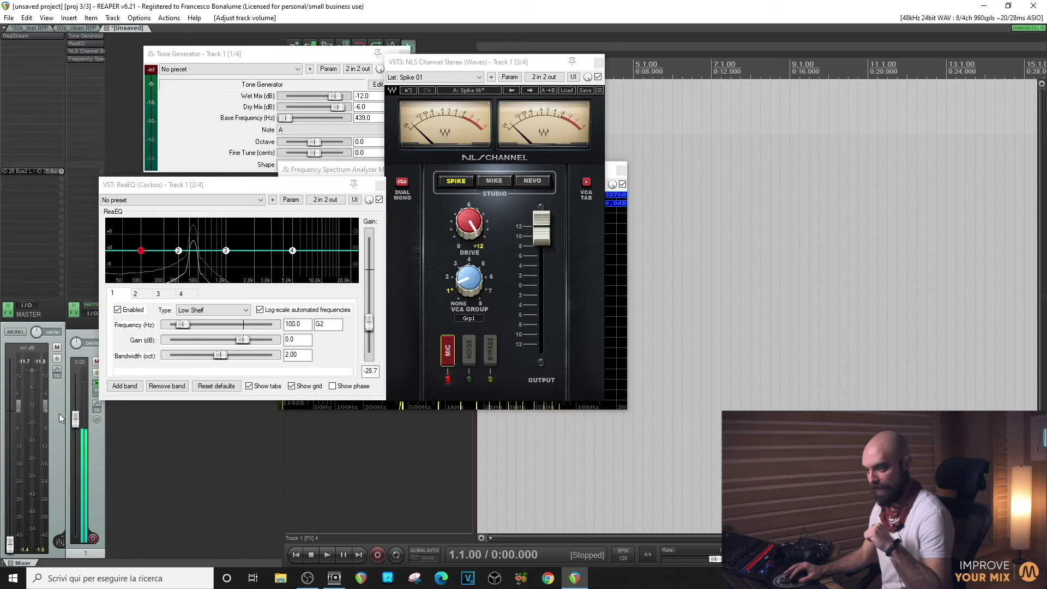
drag(226, 188, 236, 186)
mouse_move(380, 322)
mouse_down()
mouse_move(381, 256)
mouse_move(382, 324)
mouse_up()
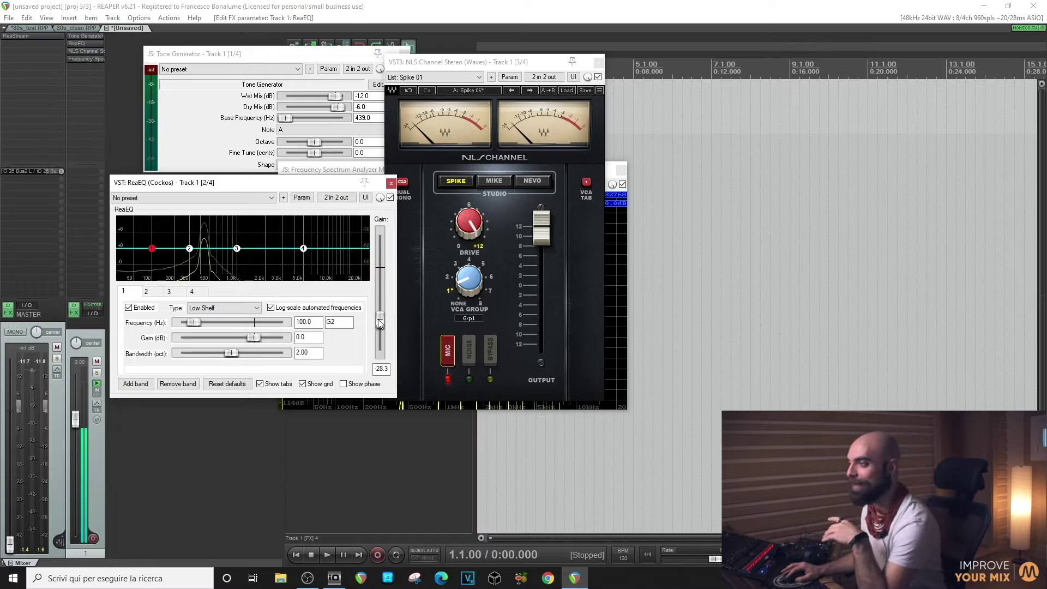
scroll(379, 316, up, 3)
mouse_move(378, 315)
mouse_down()
mouse_move(378, 297)
mouse_move(378, 324)
mouse_up()
Step: Compare the NLS Channel's Mike and Nevo studio models and return to Spike
click(452, 221)
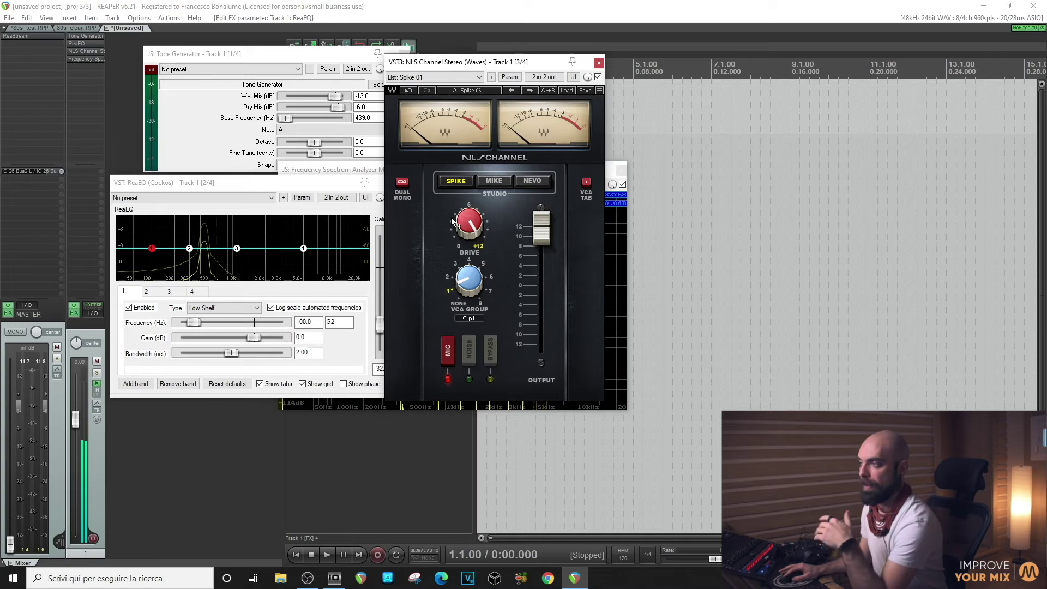
click(494, 180)
click(532, 181)
click(456, 180)
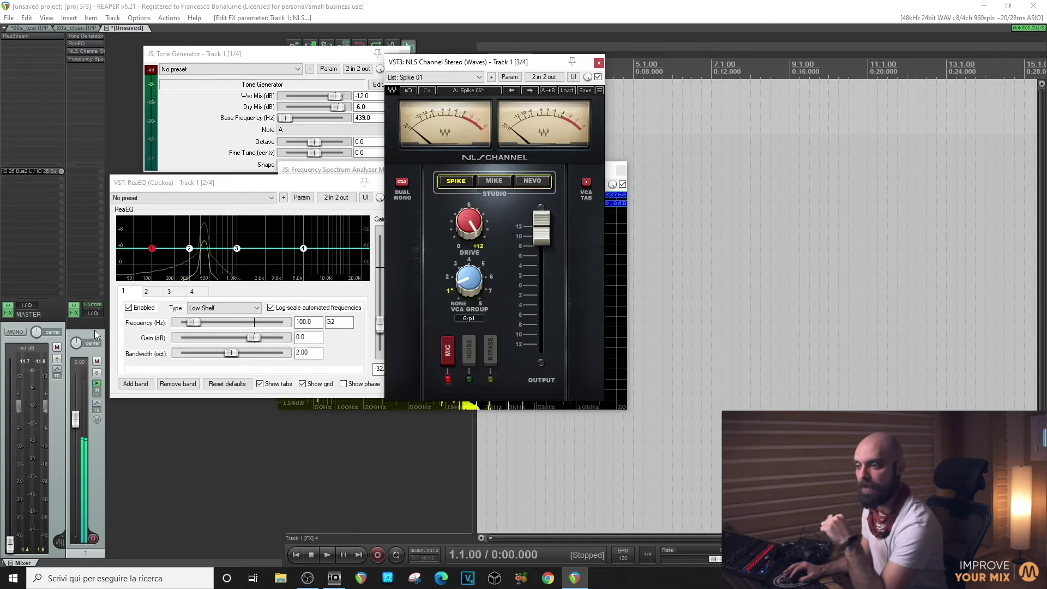
mouse_move(75, 424)
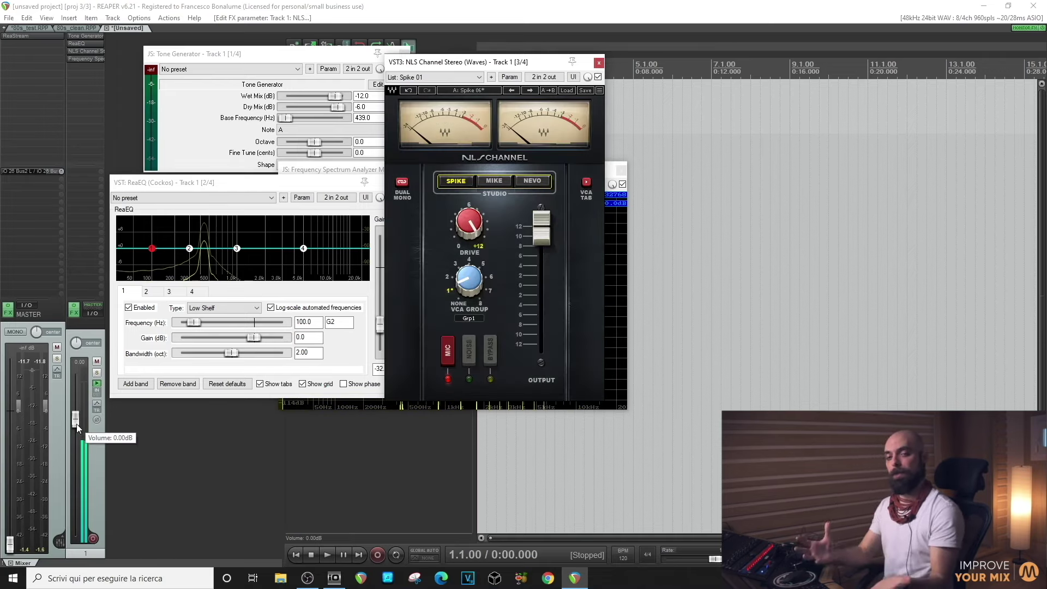